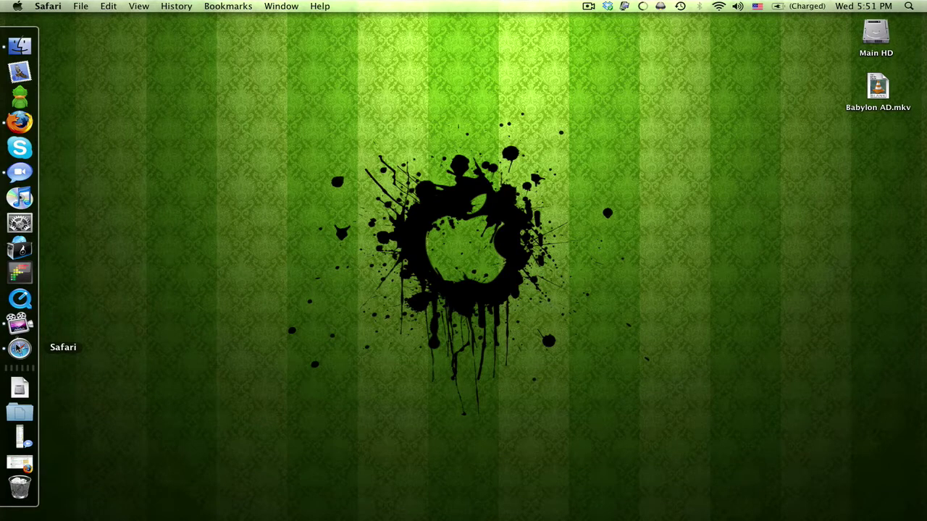
Select the Babylon AD.mkv file on the desktop.
click(918, 118)
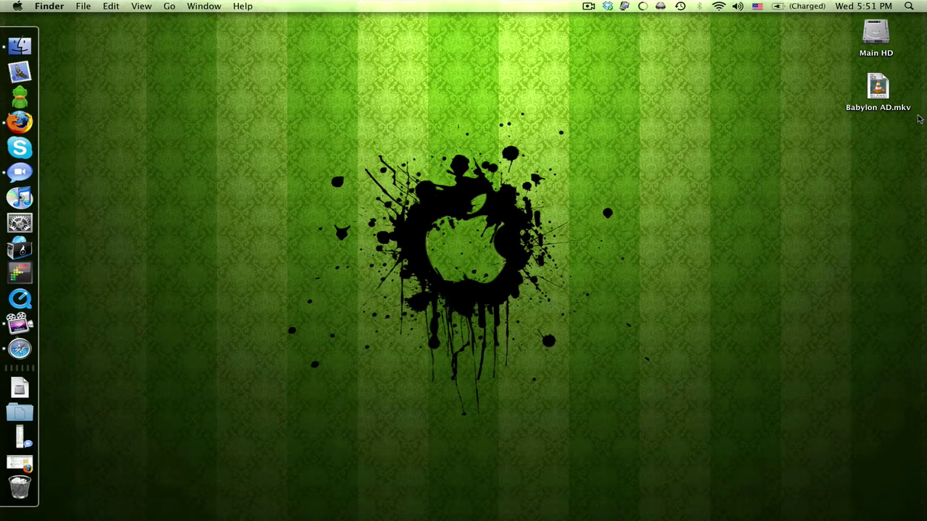
click(901, 110)
click(825, 131)
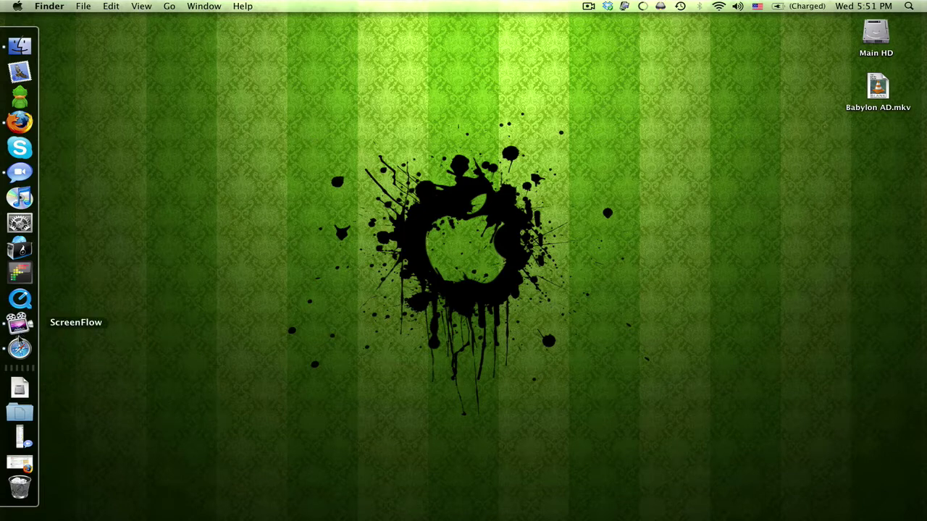
Search Google for 'perian' in Safari and open perian.org with its Perian 1.1.3 download.
click(19, 349)
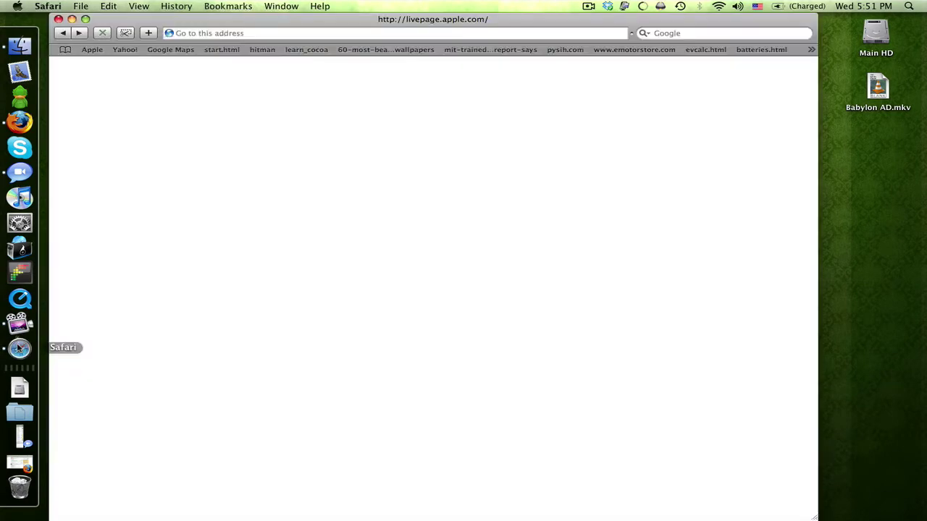
click(669, 33)
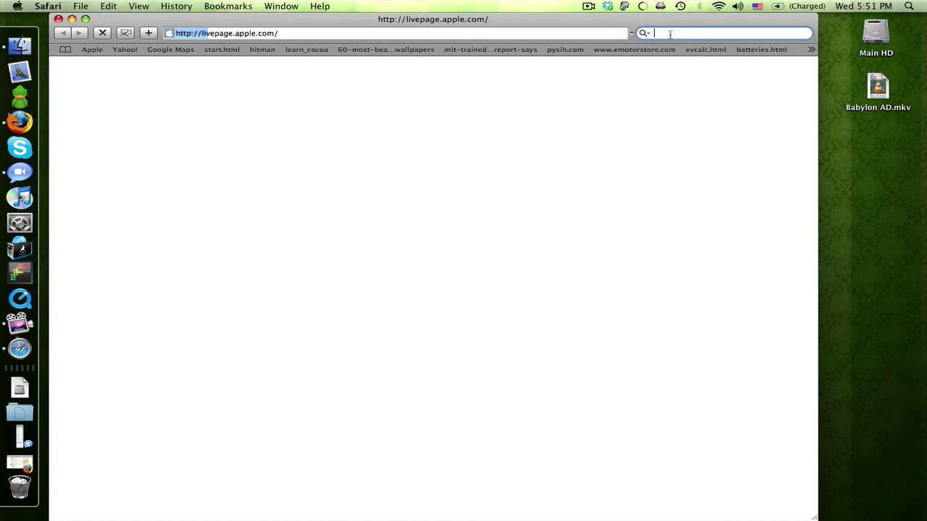
text(perian)
key(Return)
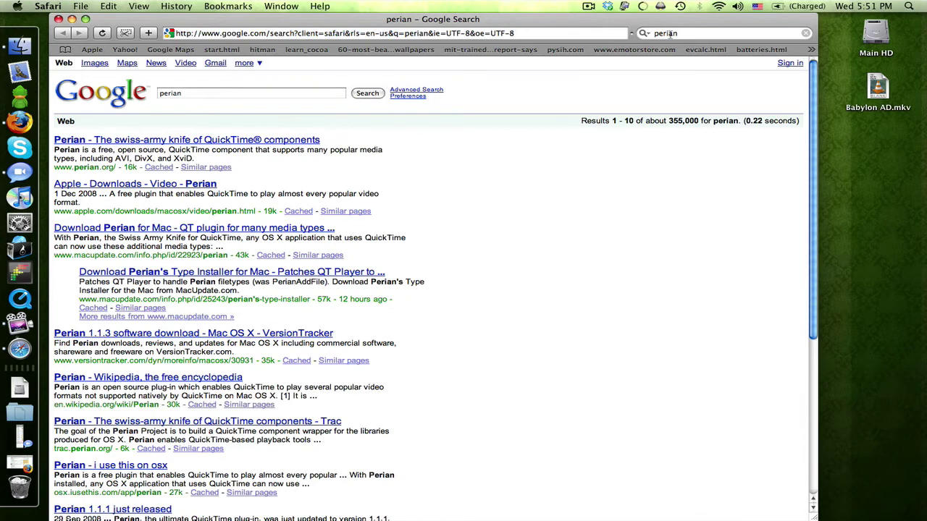
click(226, 145)
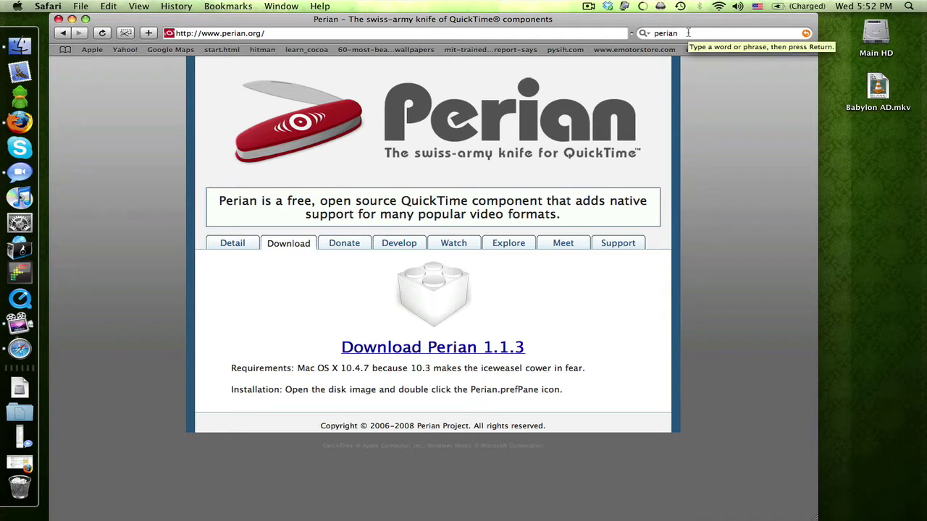
click(688, 33)
double_click(688, 33)
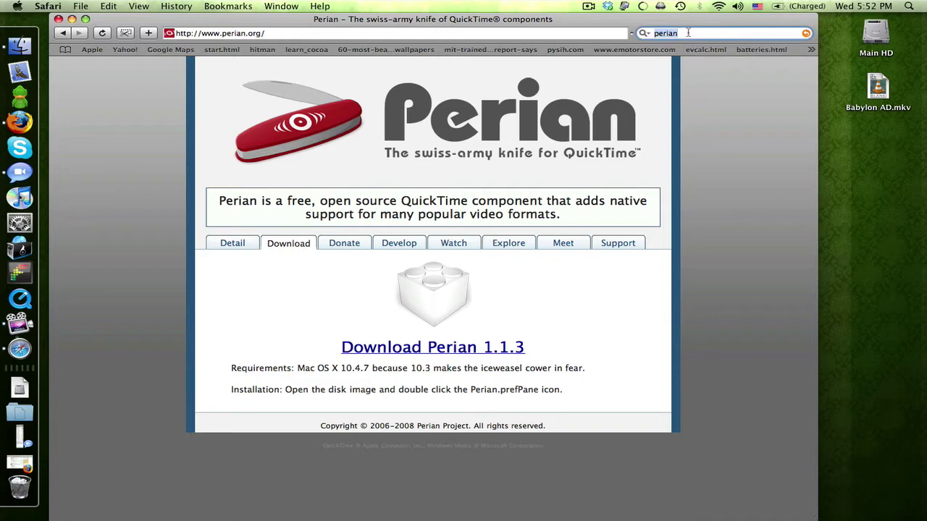
Search Google for 'divx osx' and open the DivX 6 for Mac page on divx.com.
text(divx osx)
key(Return)
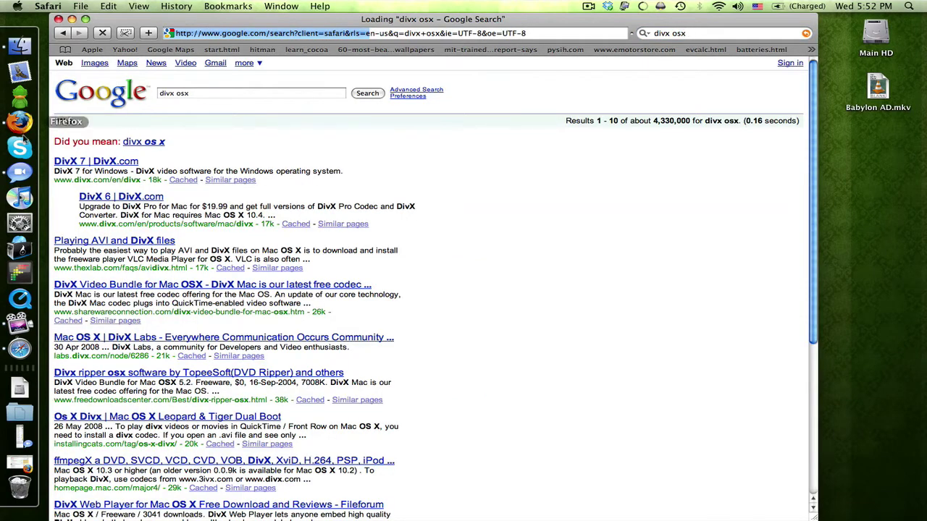
click(105, 164)
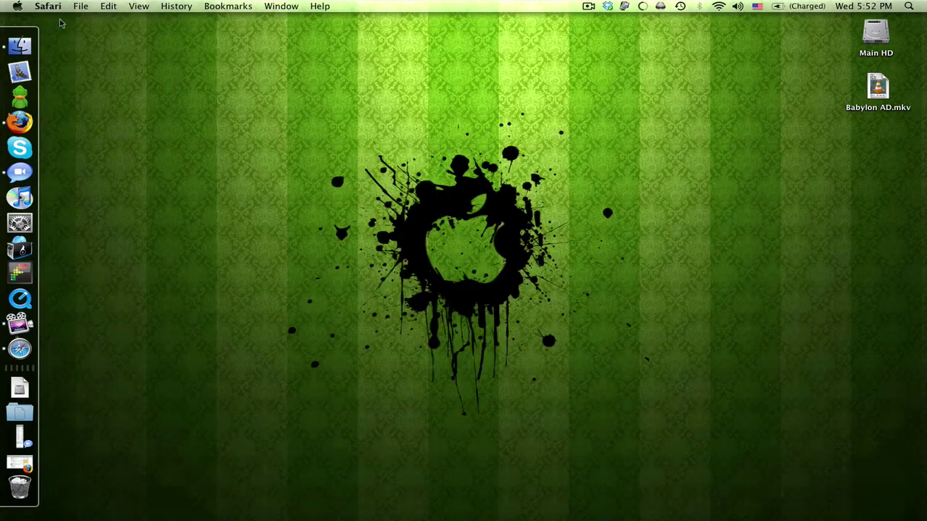
Reopen Safari, search 'flip4mac', and browse Microsoft's Mactopia Flip4Mac download page.
click(59, 19)
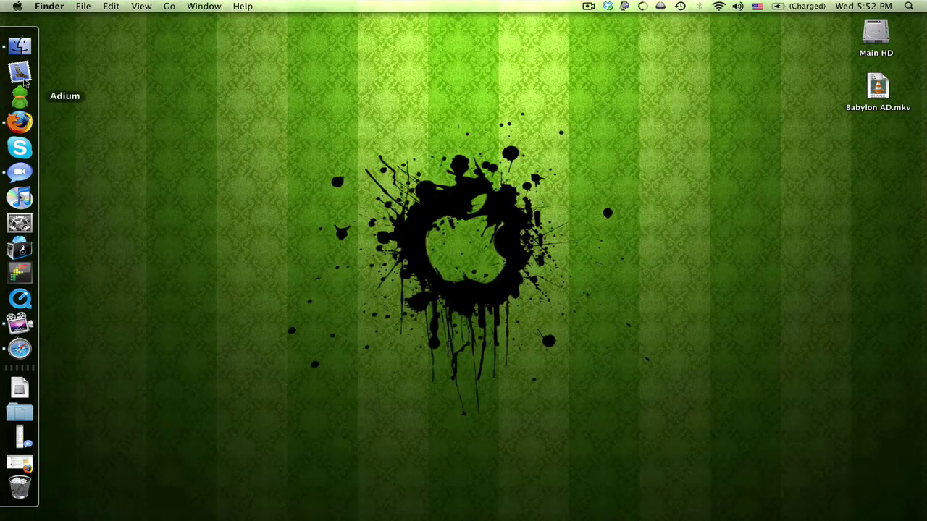
click(20, 349)
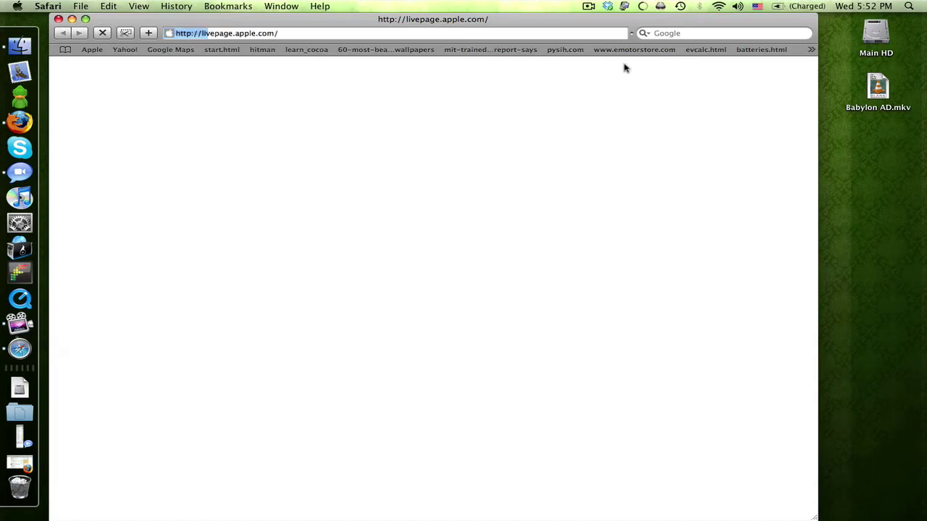
click(677, 34)
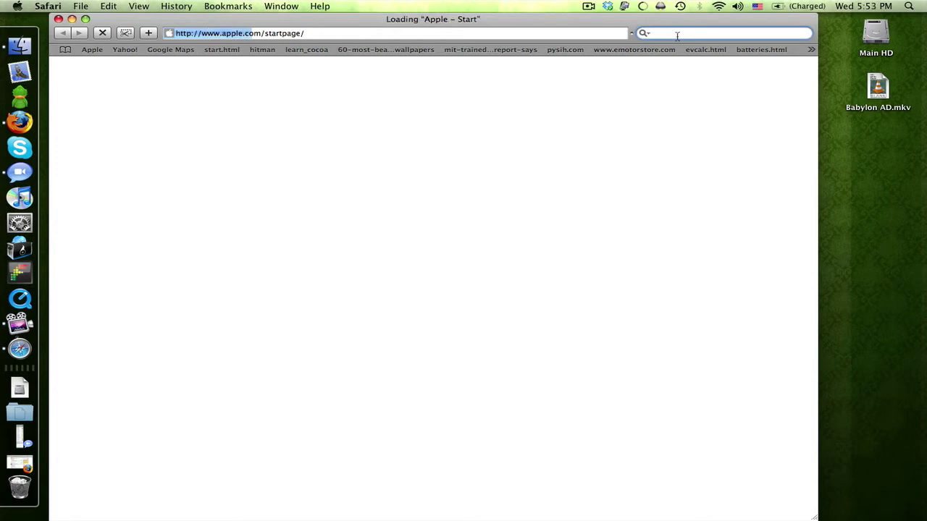
text(flip4mac)
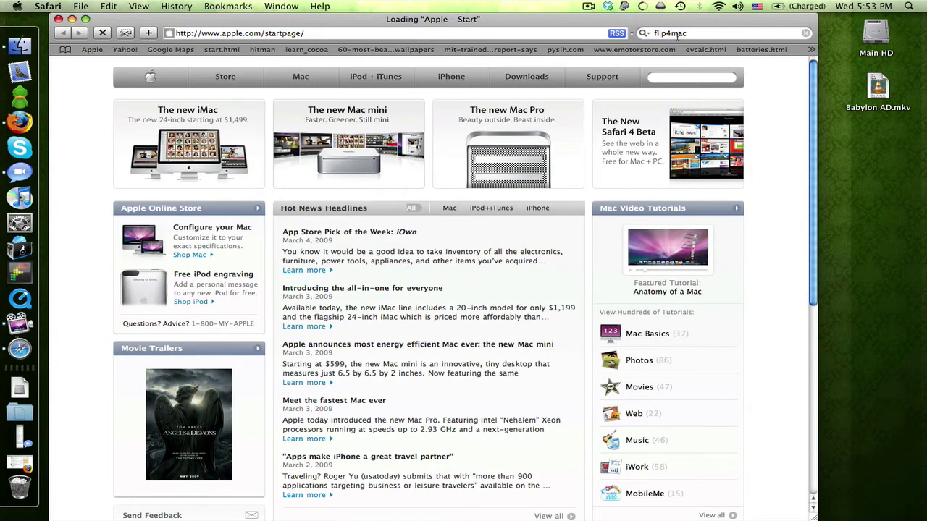
key(Return)
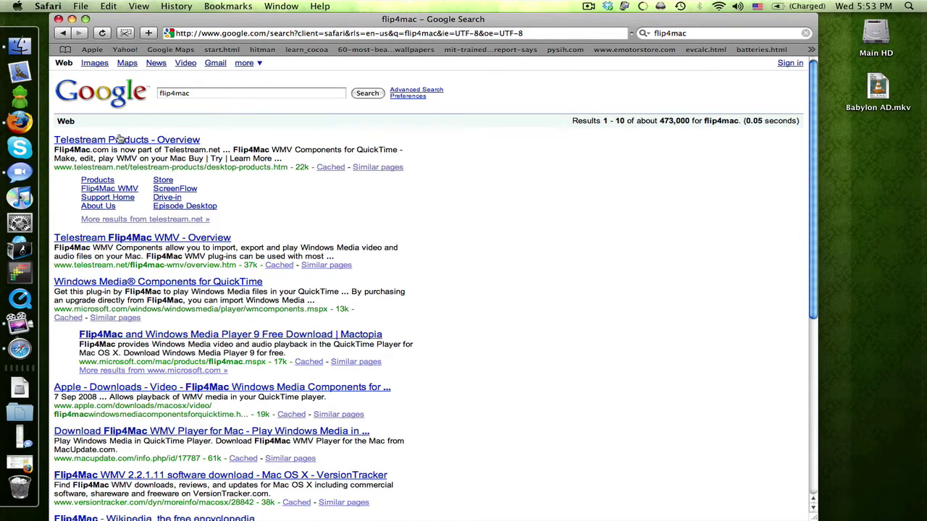
click(135, 337)
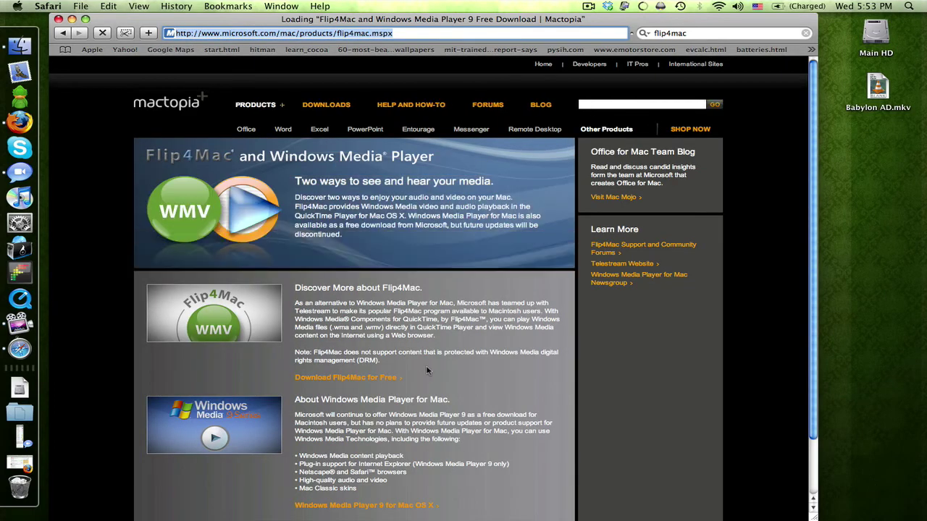
scroll(435, 340, down, 2)
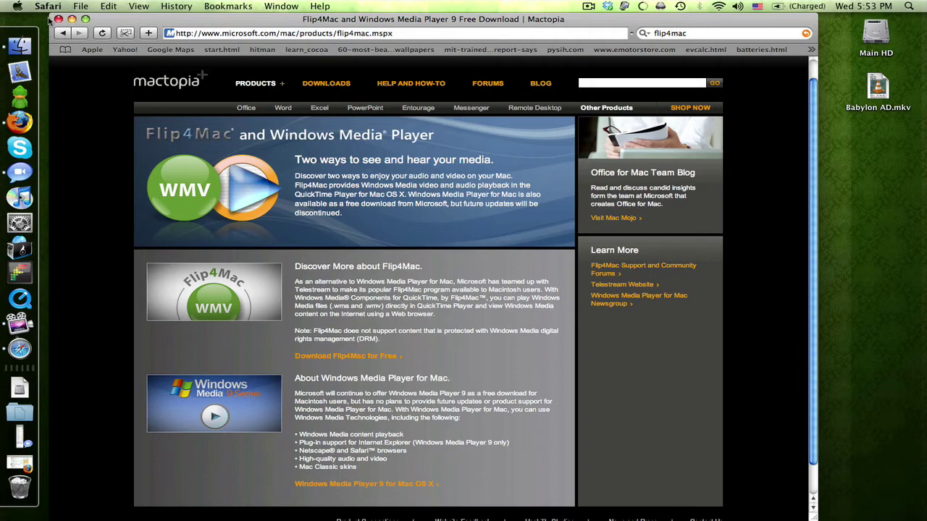
Close Safari and drag Babylon AD.mkv from the desktop into the Movies folder.
click(59, 19)
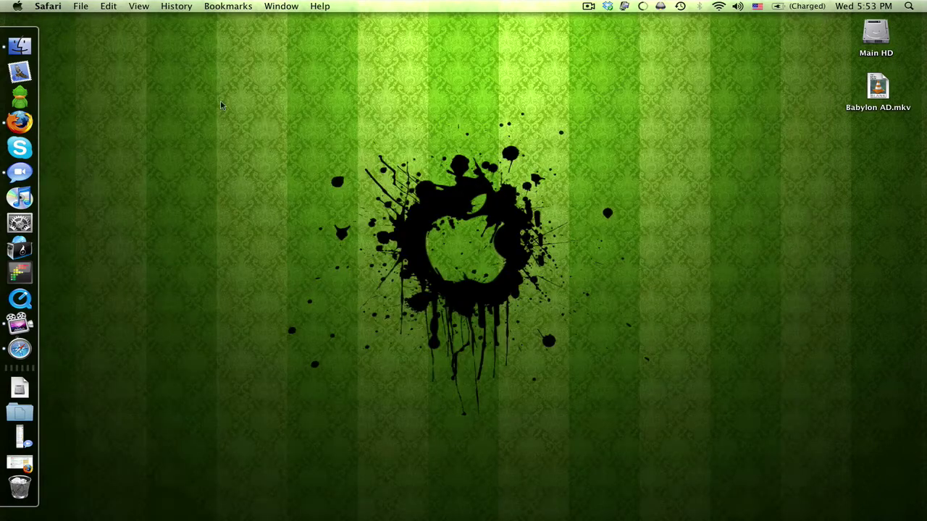
click(231, 105)
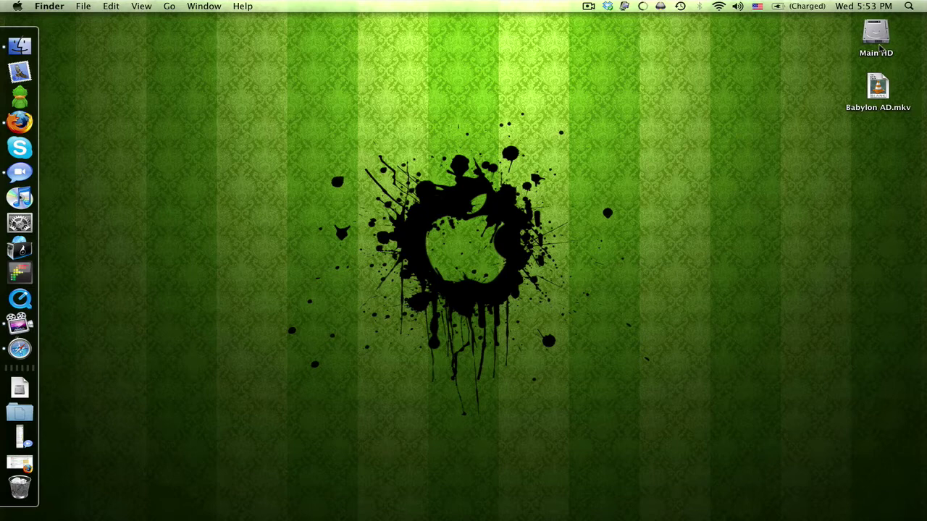
drag(871, 93, 874, 94)
click(808, 67)
double_click(875, 35)
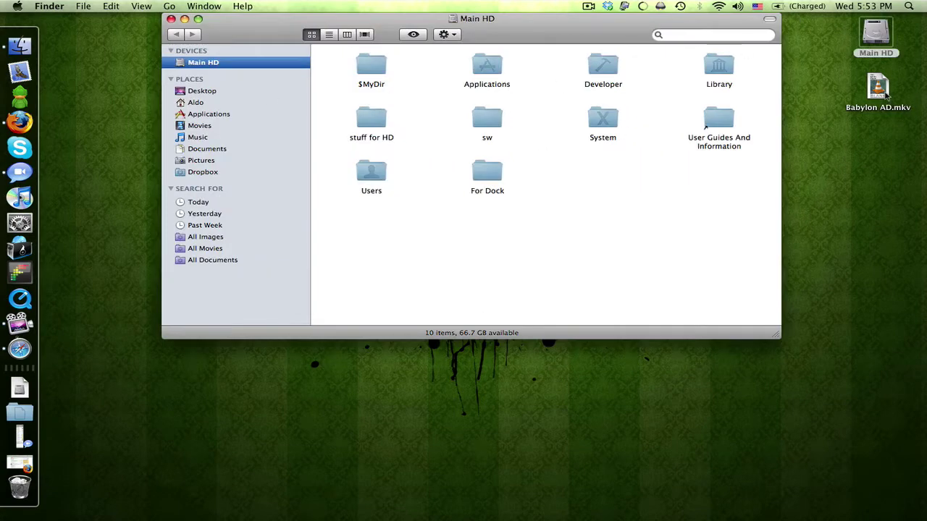
drag(877, 93, 248, 127)
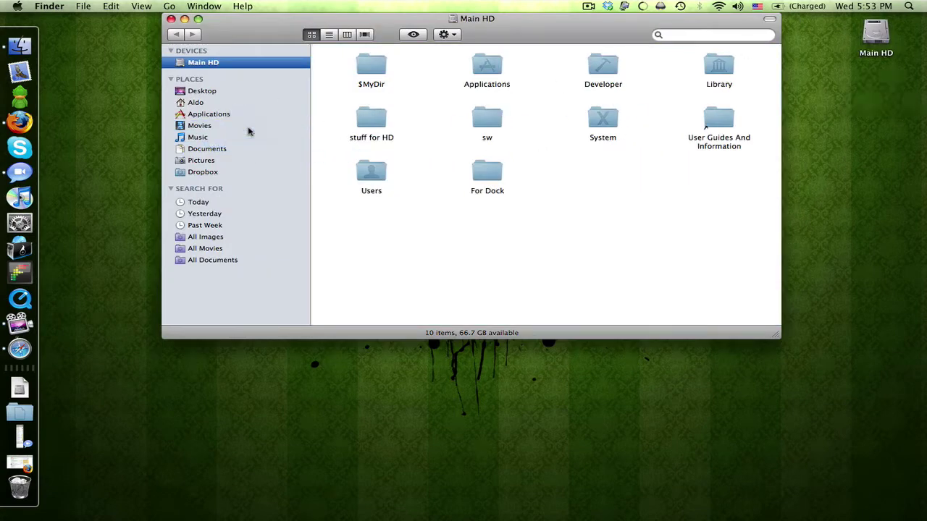
click(171, 19)
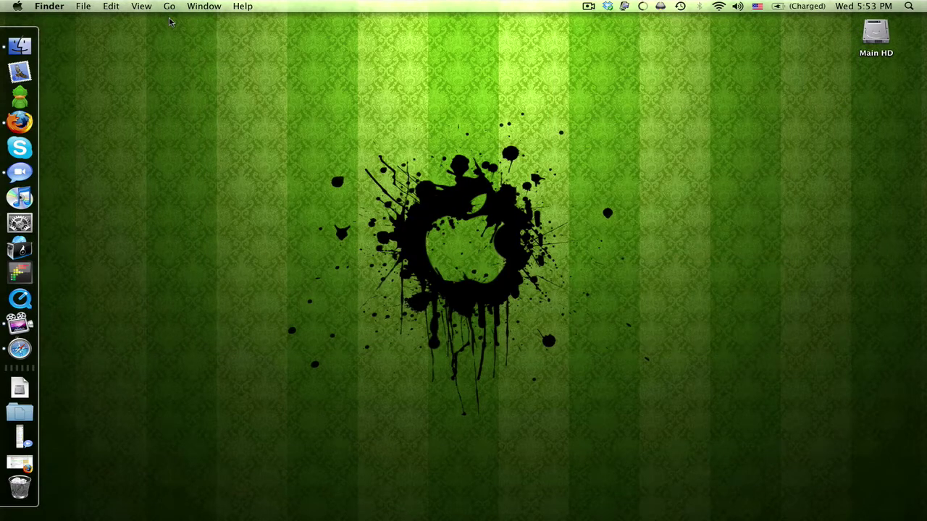
Dismiss the Force Quit window and Spotlight, then bring up the full-screen Front Row menu.
key(super+alt+Escape)
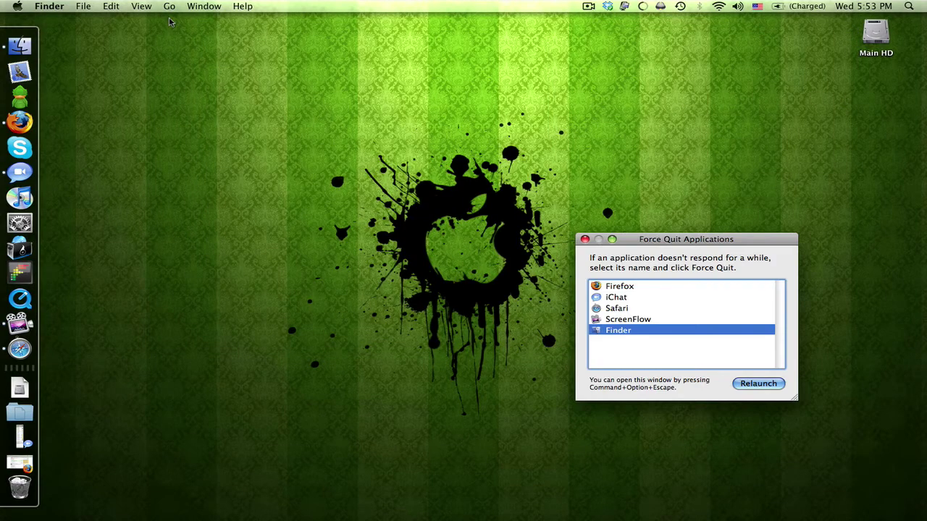
click(584, 240)
key(super+space)
text(sa)
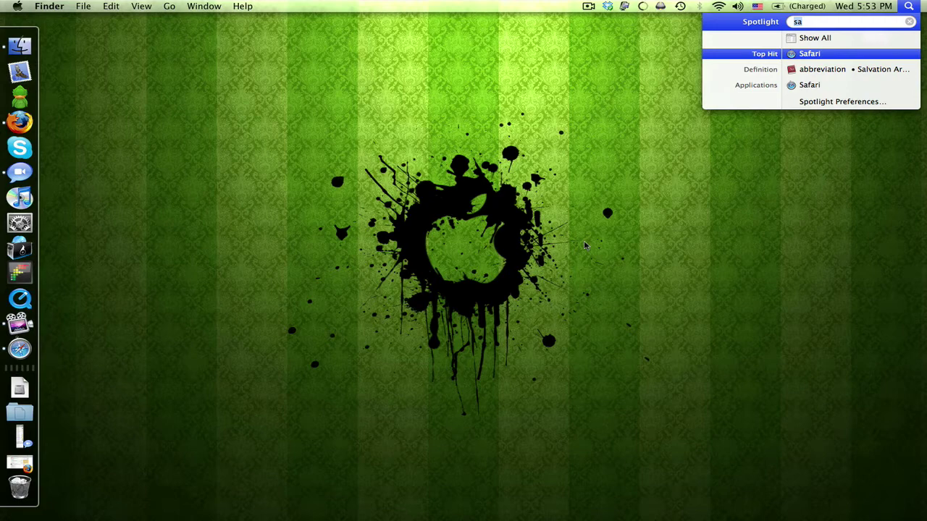
key(Return)
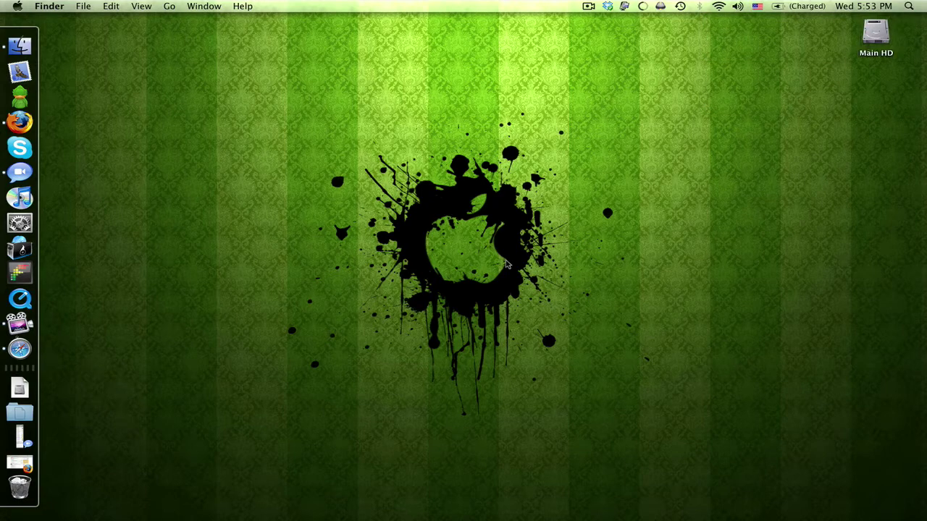
key(Tab)
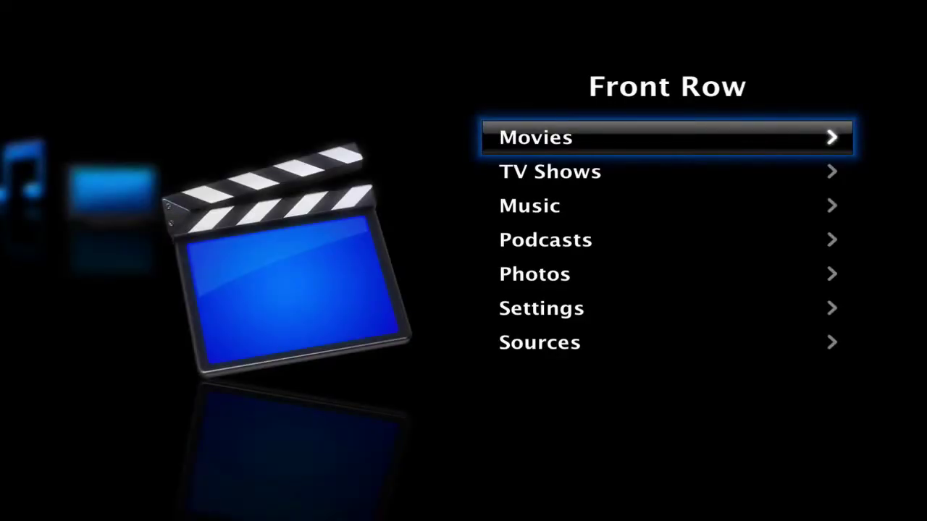
key(Return)
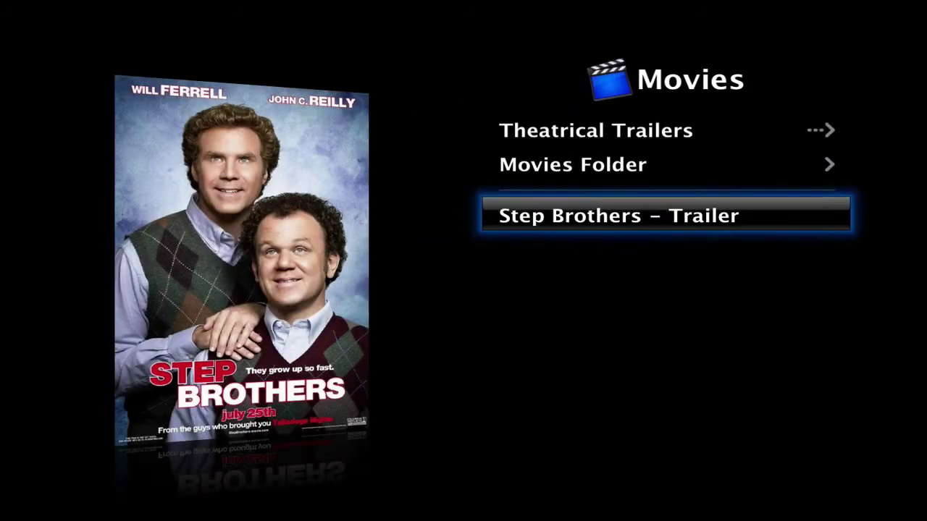
key(Up)
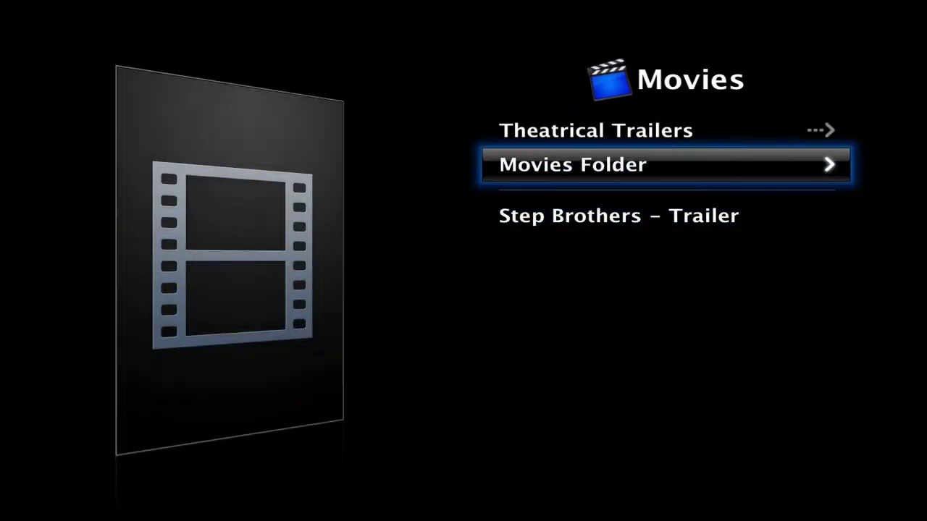
key(Return)
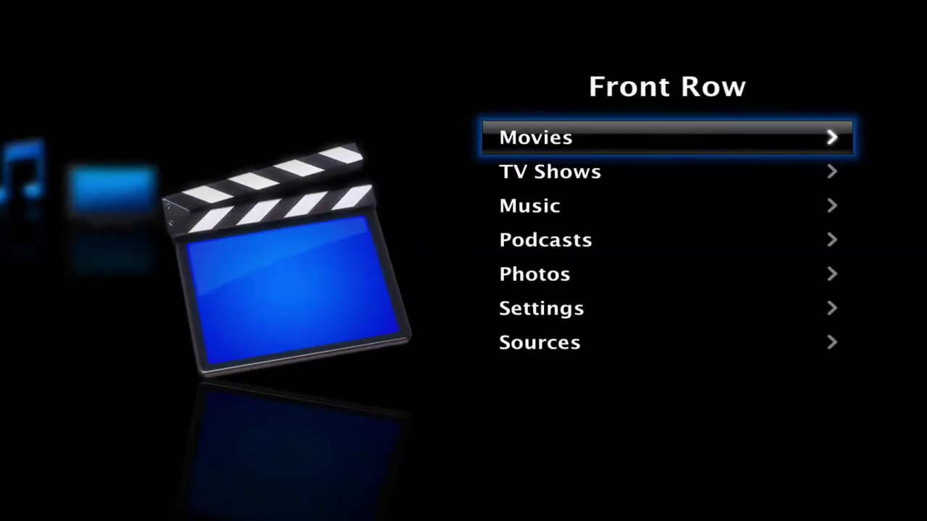
key(Escape)
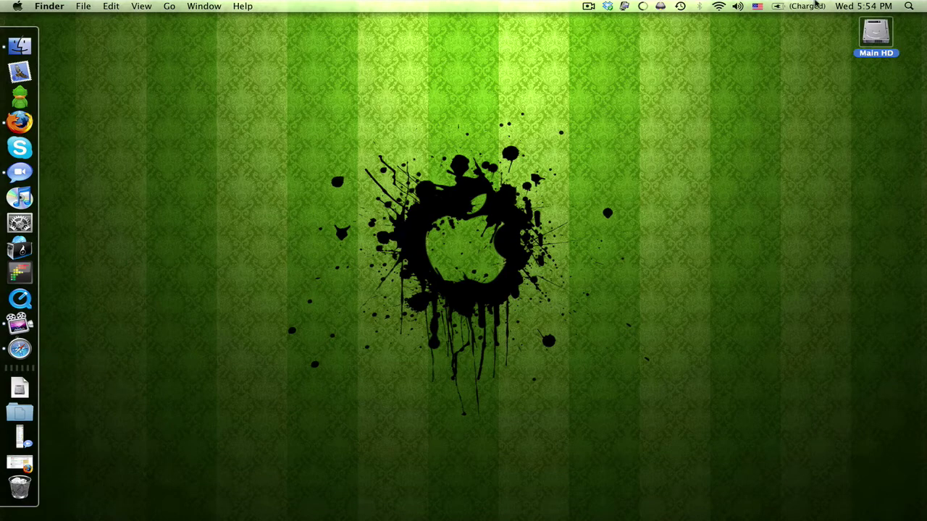
Open Babylon AD.mkv from Main HD's Movies folder in its default player, VLC.
double_click(861, 30)
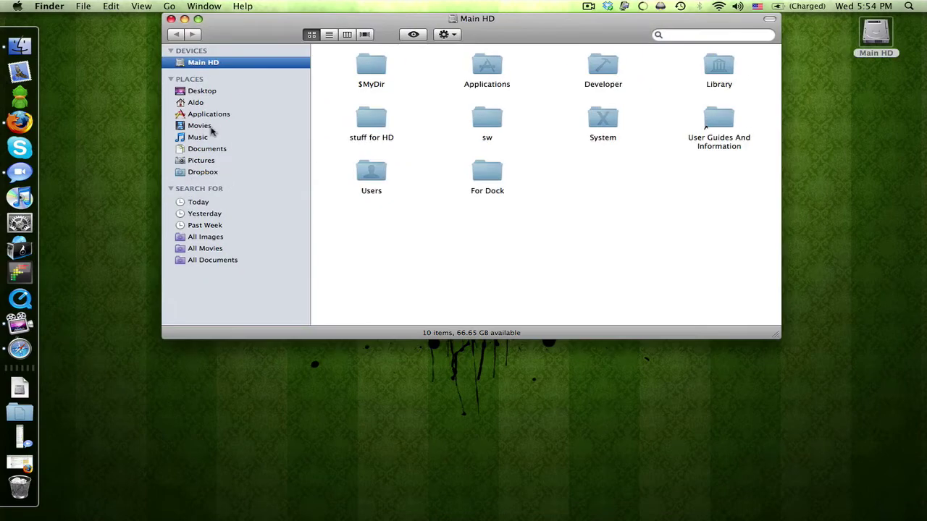
click(213, 129)
click(600, 78)
double_click(601, 78)
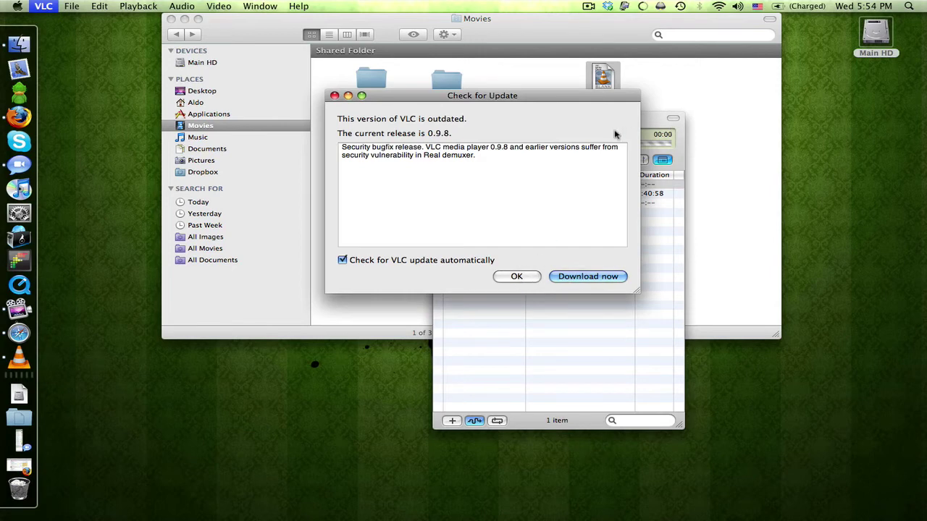
click(649, 120)
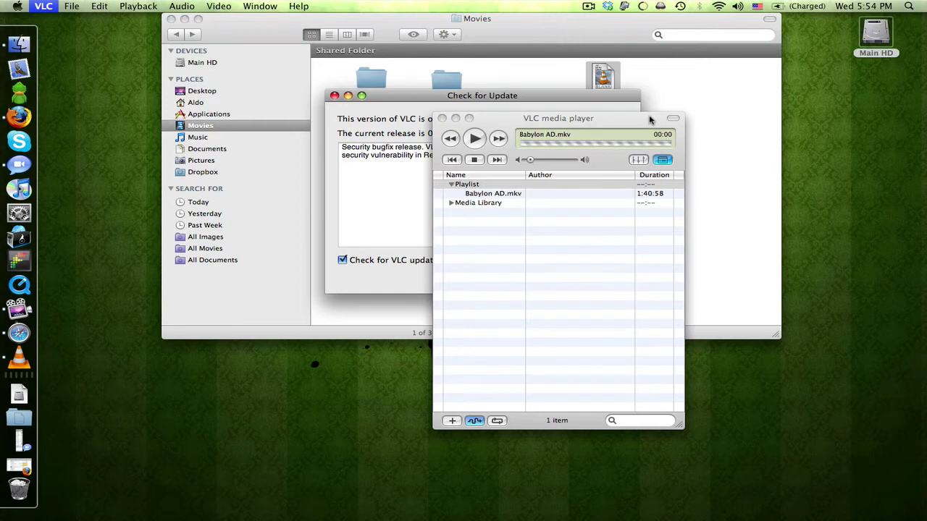
click(666, 76)
Reopen Babylon AD.mkv with QuickTime Player via Open With, then close the Movies window.
right_click(617, 80)
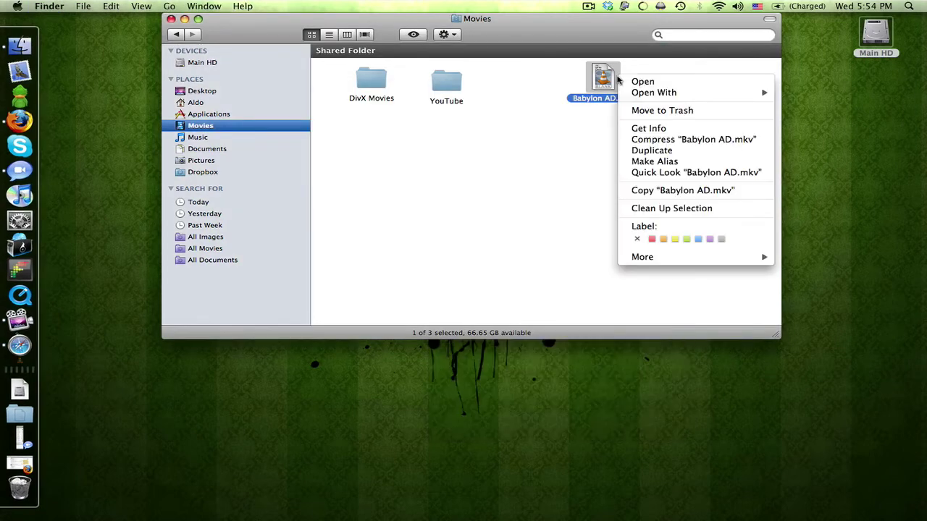
mouse_move(746, 94)
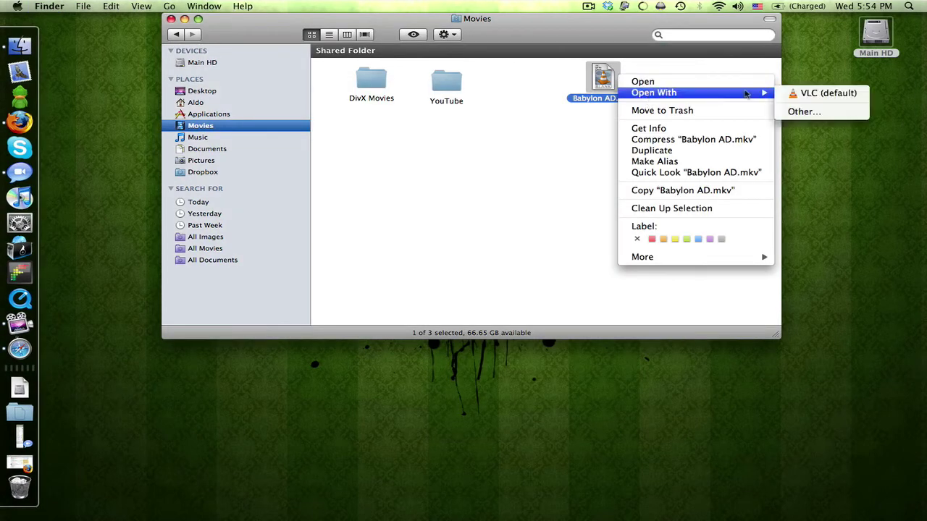
click(805, 111)
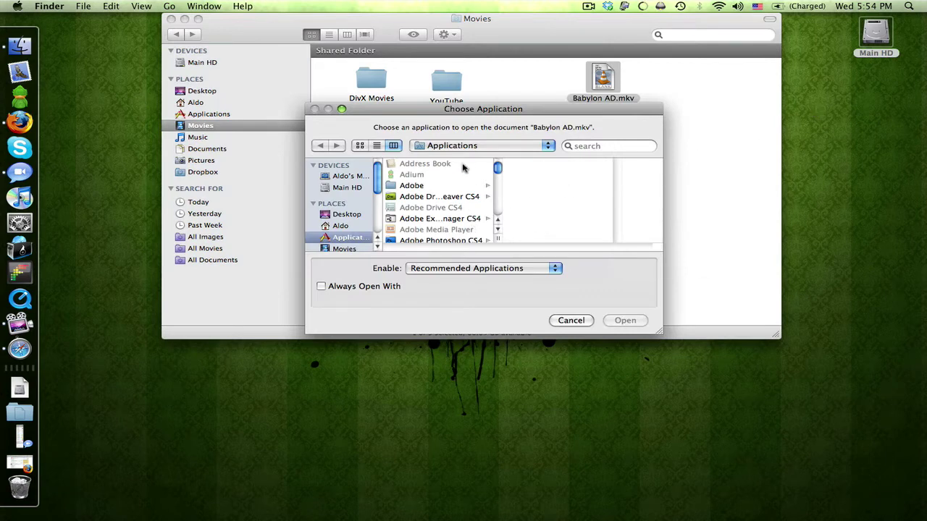
text(quick)
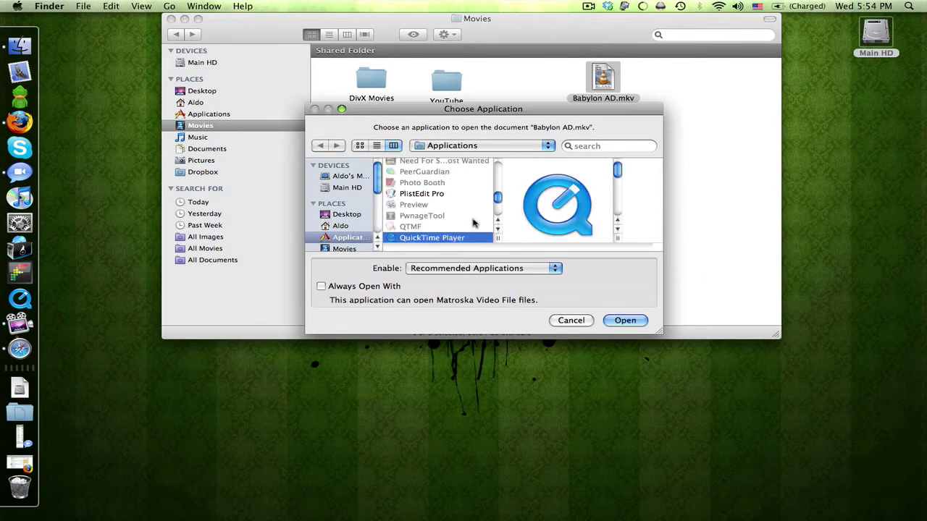
key(Return)
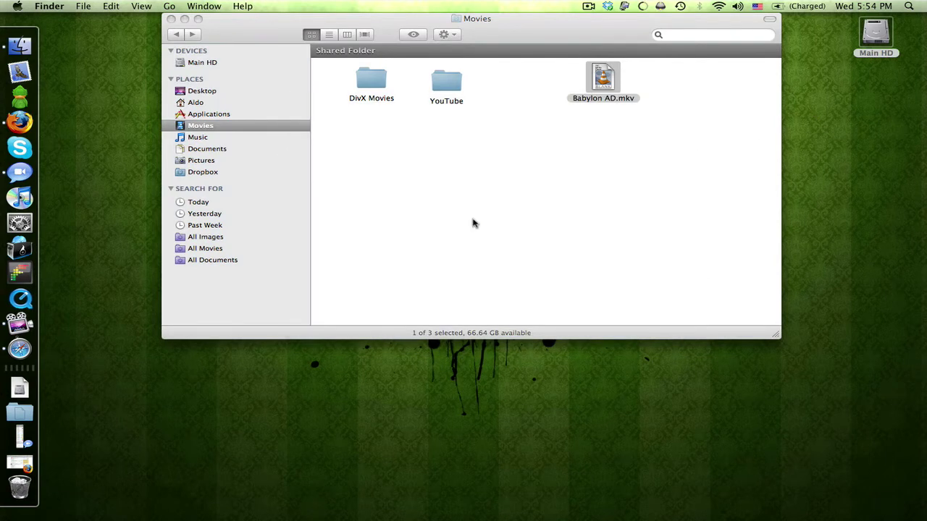
click(170, 19)
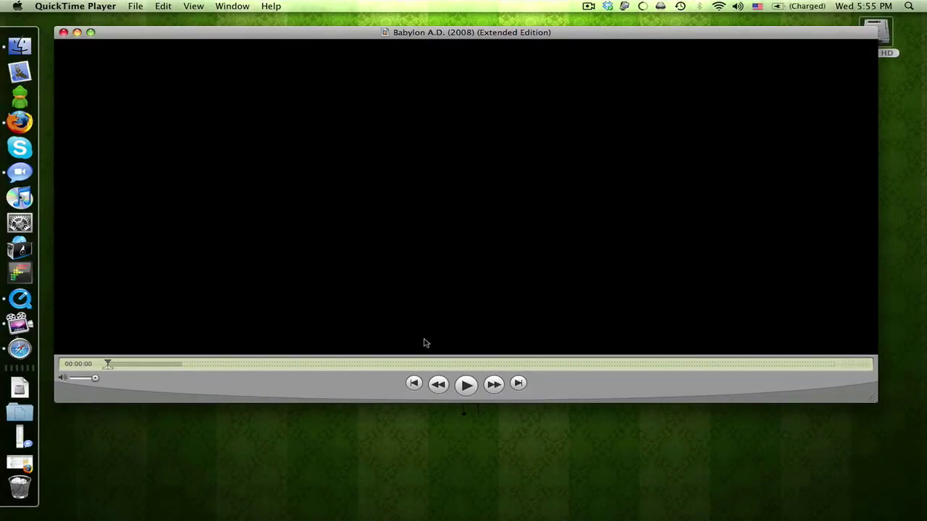
click(64, 32)
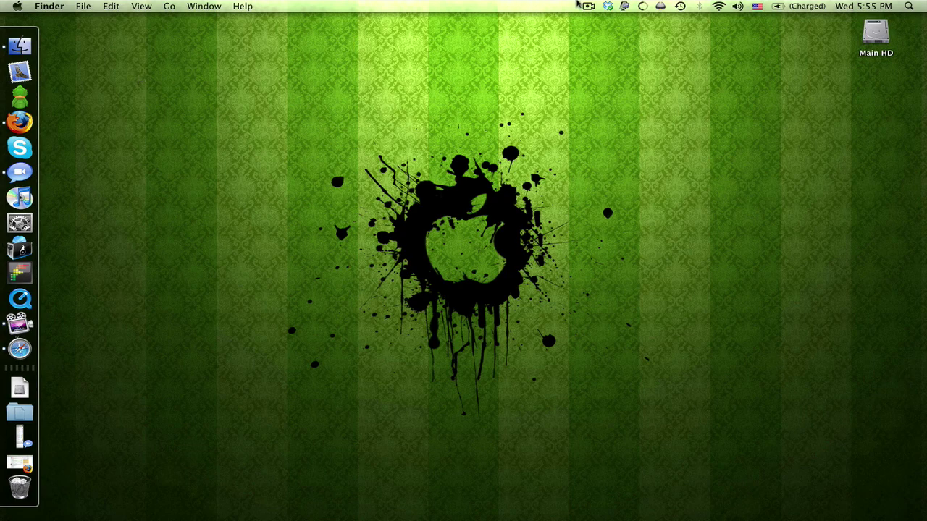
click(584, 6)
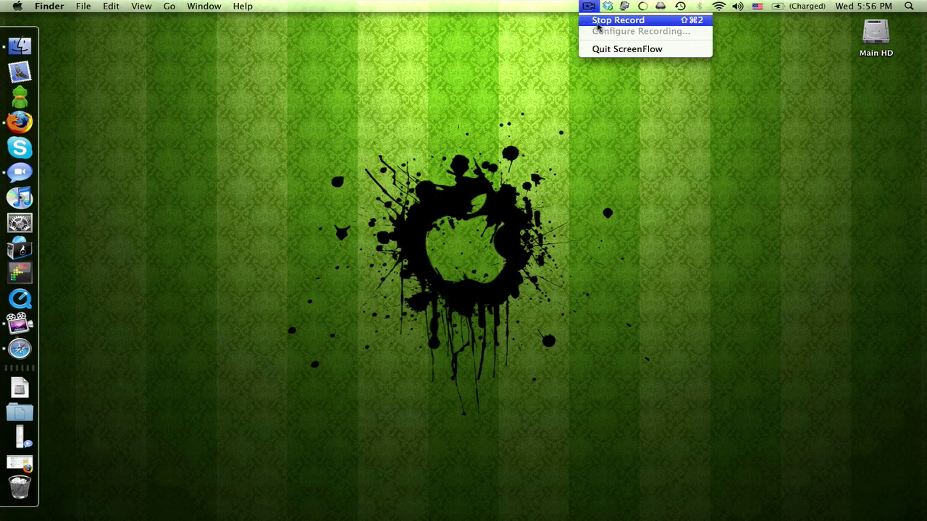